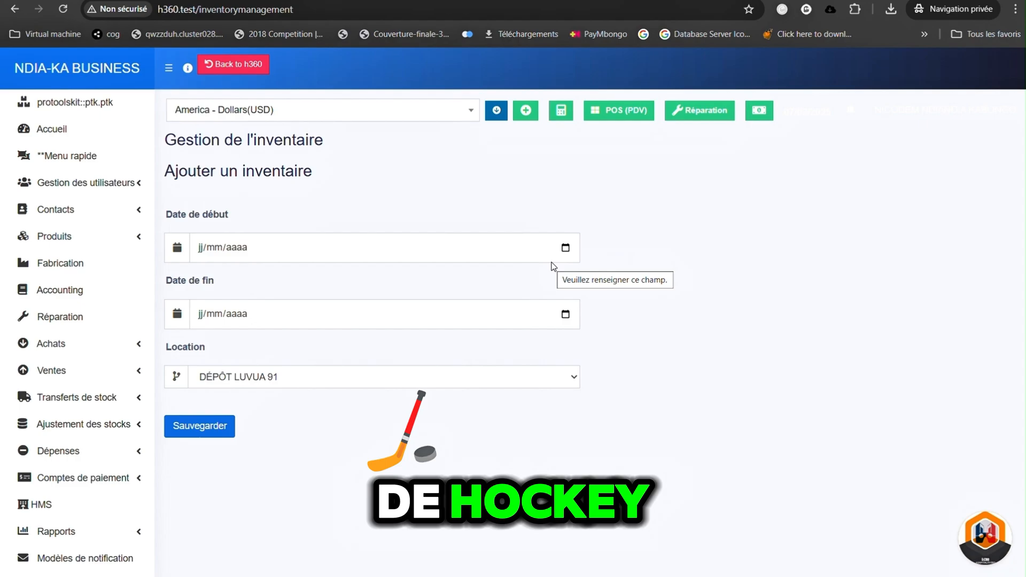
- Set both the start date and the end date of the new inventory to 07/03/2025
click(565, 247)
click(284, 341)
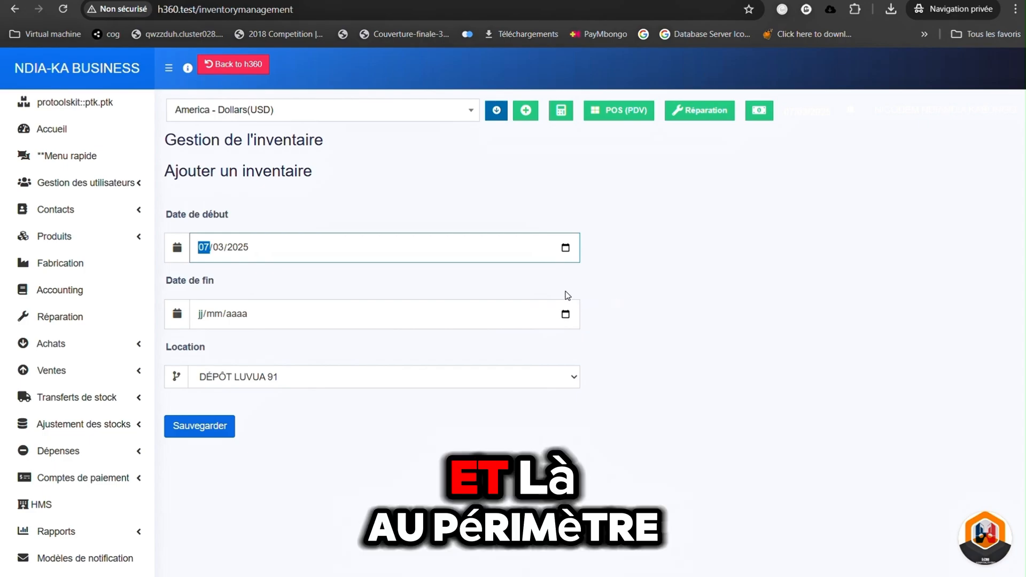
click(565, 314)
click(300, 411)
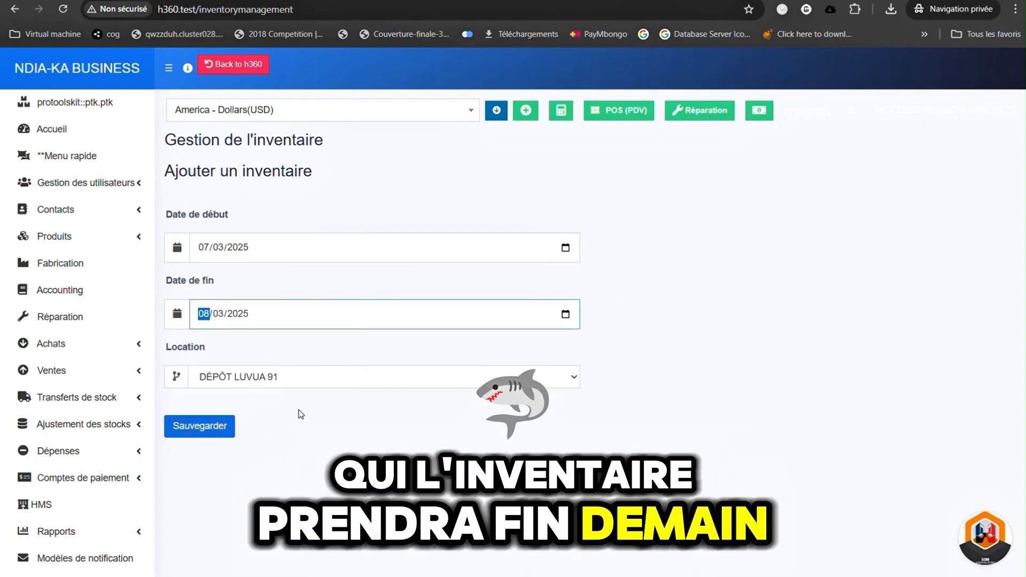
click(565, 314)
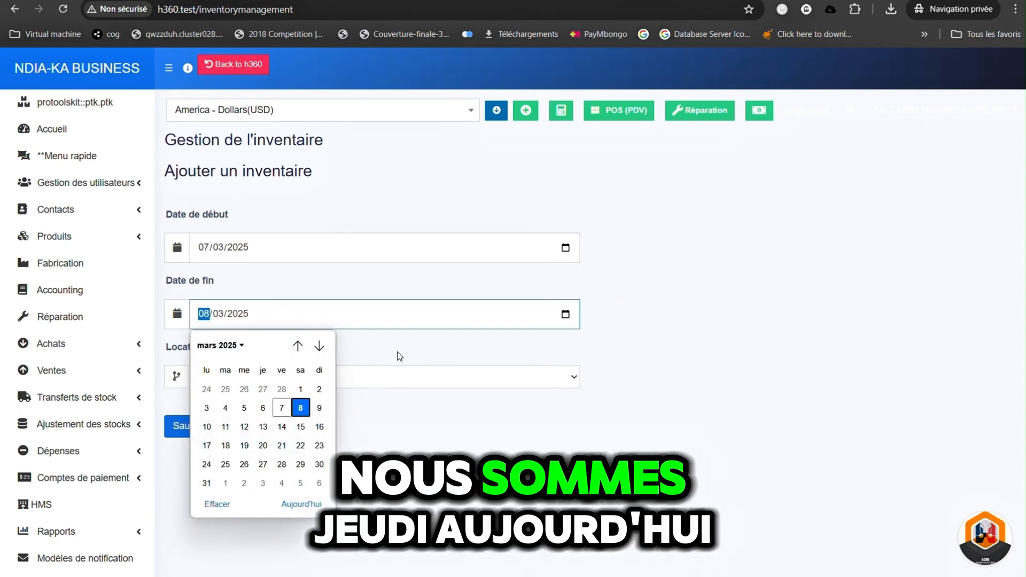
click(283, 409)
- Choose ALIMENTATION DFF 2 as the inventory's location and save the new inventory
click(415, 390)
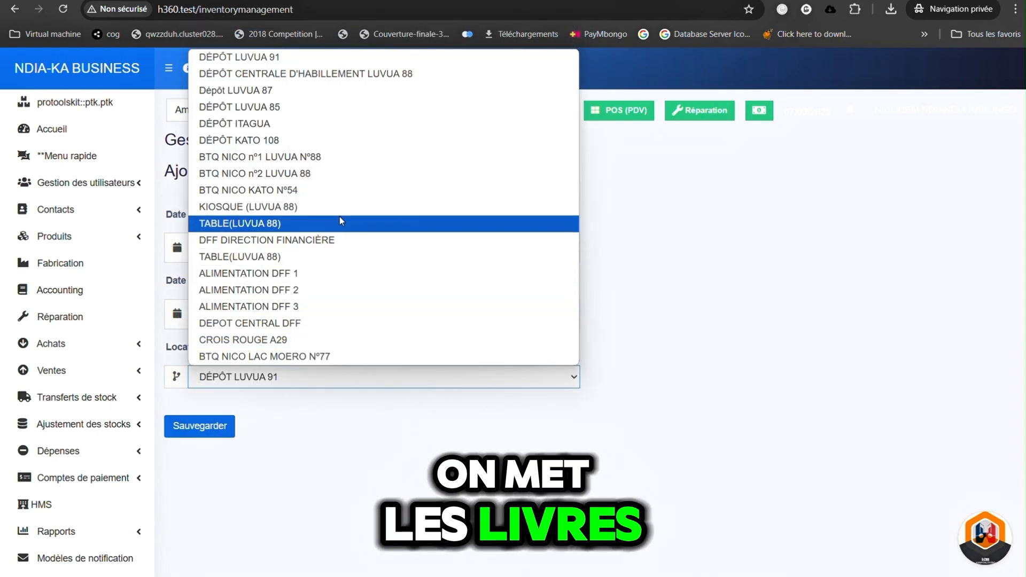
click(305, 292)
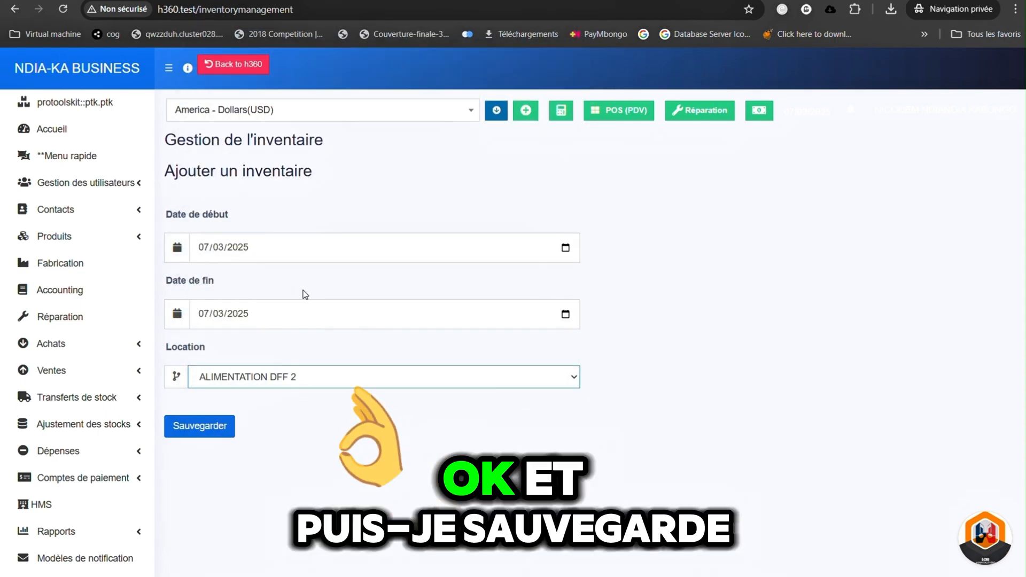
click(212, 423)
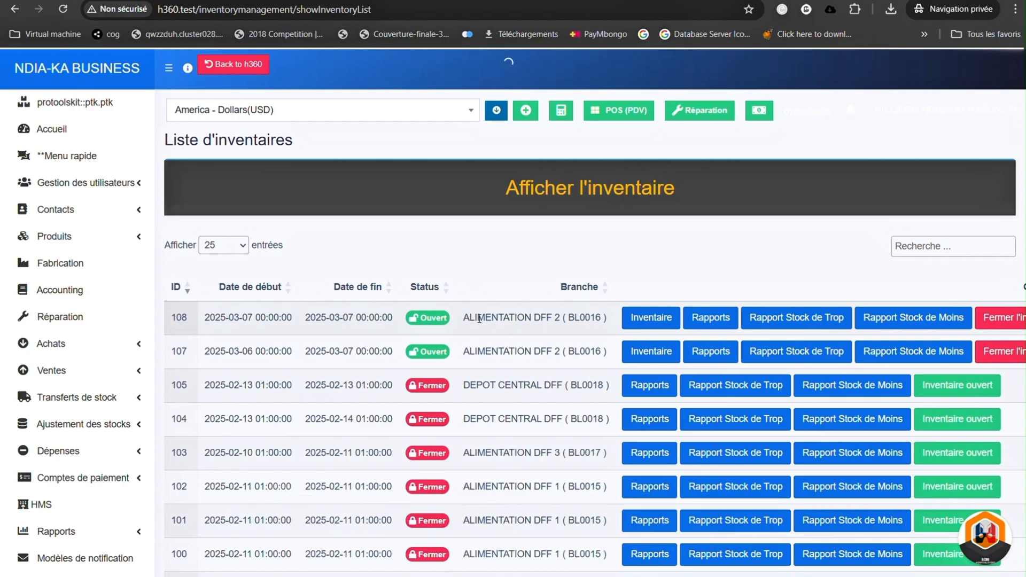
- Open the product count for the ALIMENTATION DFF 2 inventory dated 2025-03-07 (ID 108) and dismiss the message notification
drag(463, 317, 601, 318)
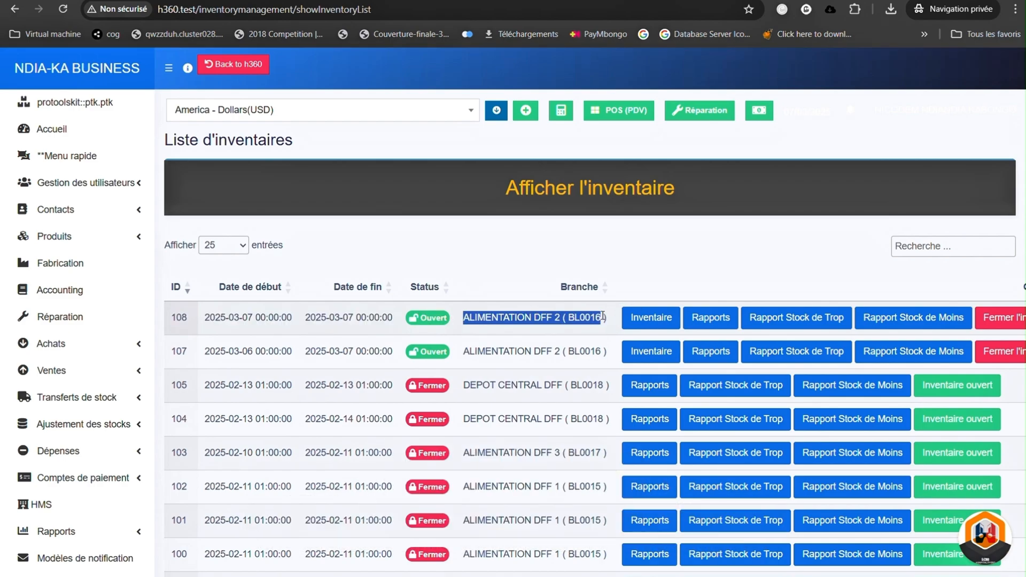
click(654, 321)
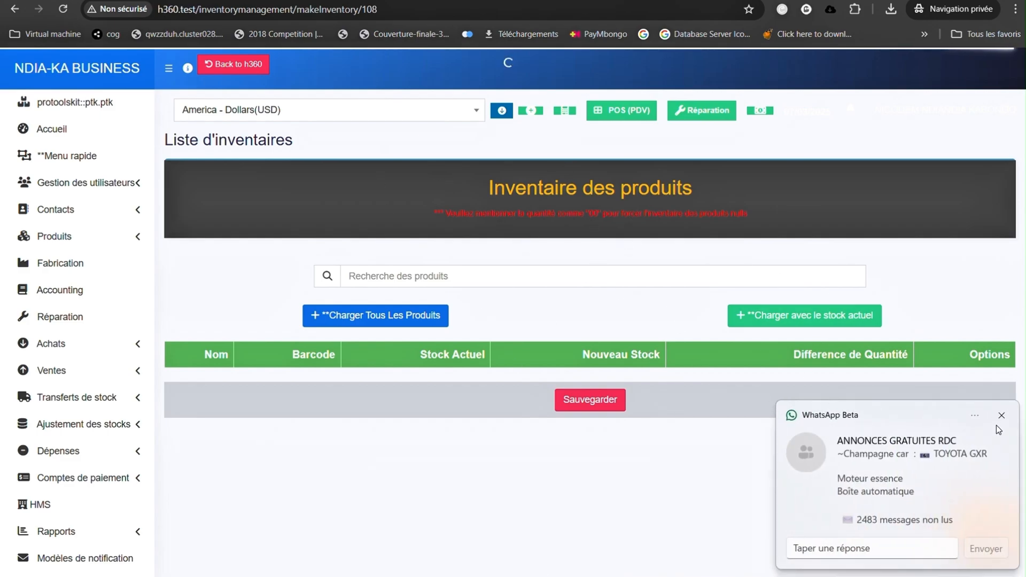
click(1003, 417)
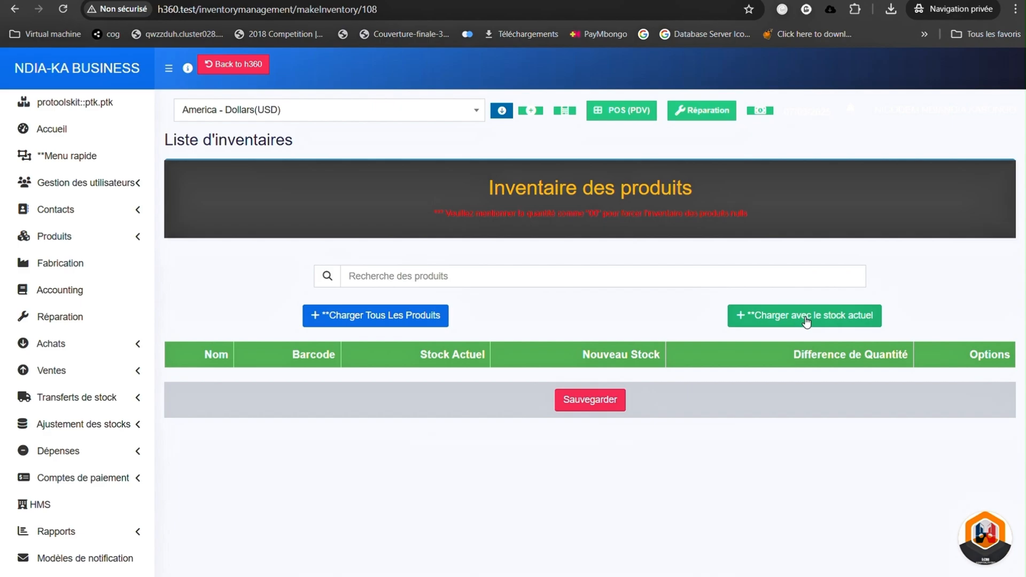
- Search the products for "PM" and add 8 PM 1L to the inventory
click(530, 275)
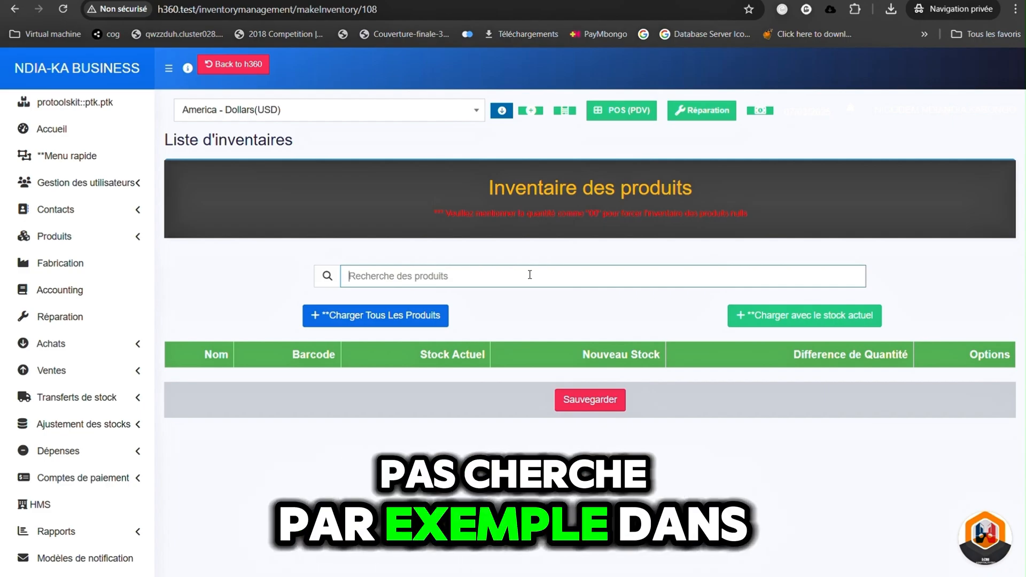
text(PM)
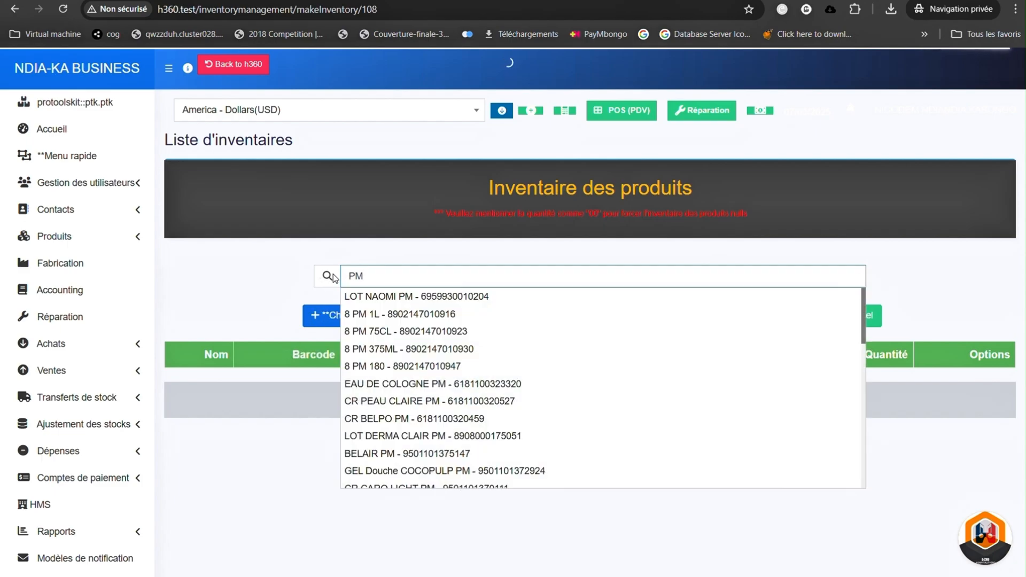
click(385, 315)
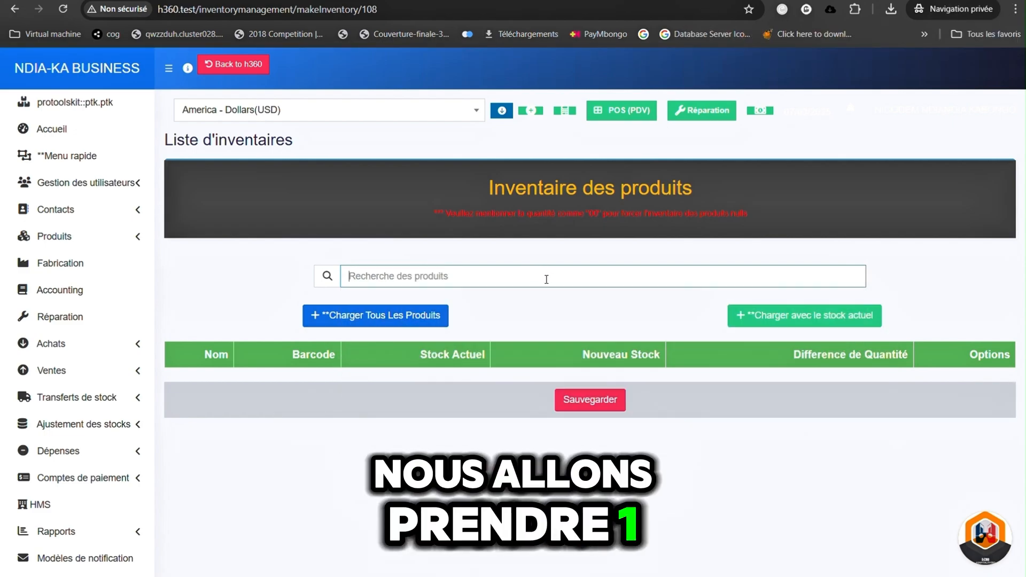
text(PM)
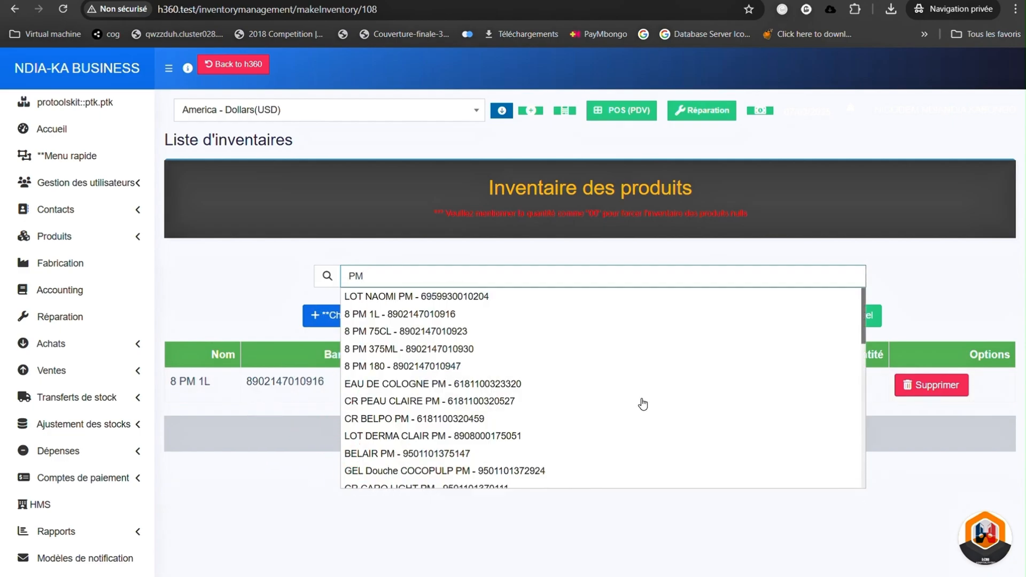
click(460, 444)
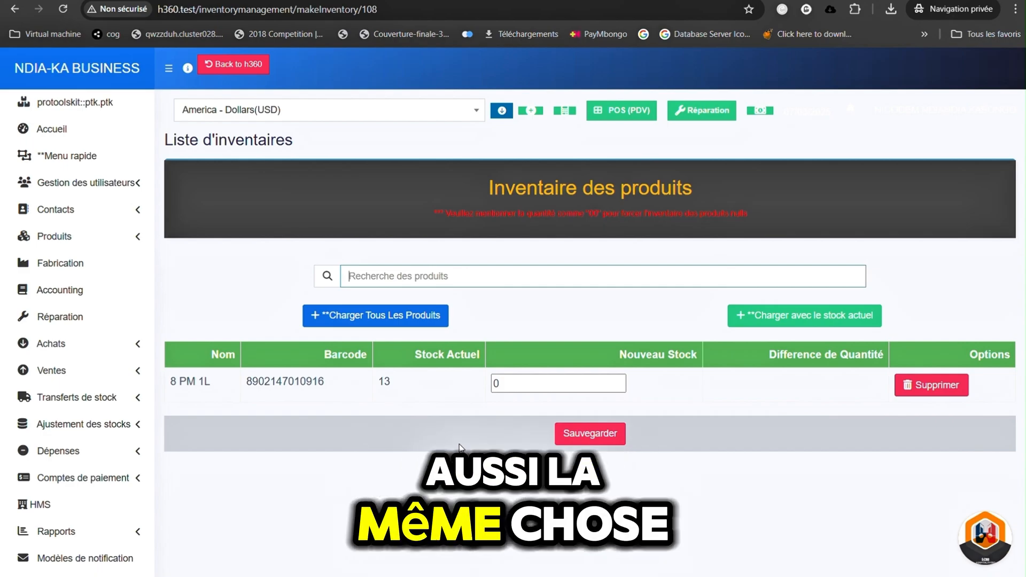
text(8908000175051)
key(Return)
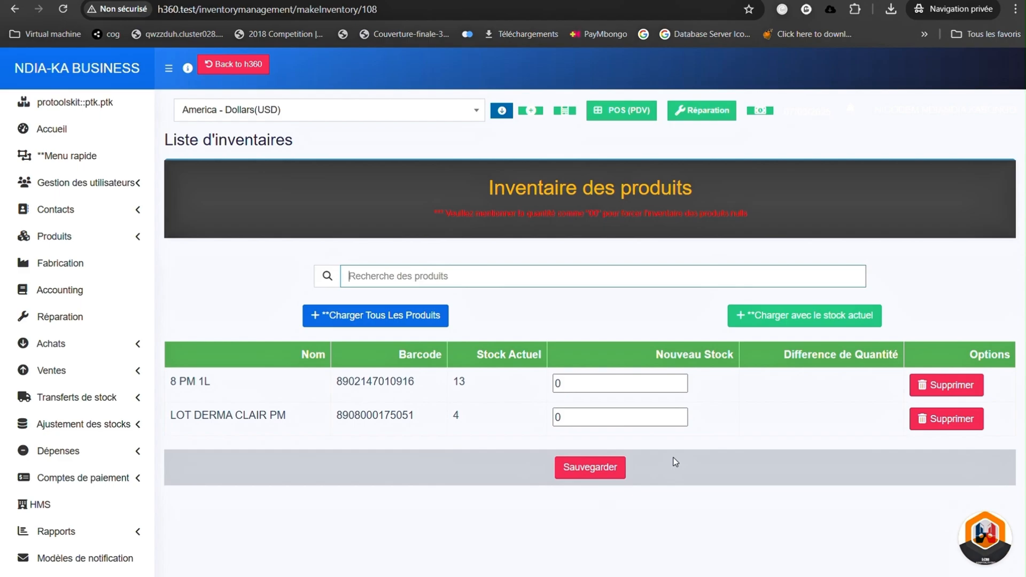
- Set the new stock of 8 PM 1L to 10
double_click(588, 383)
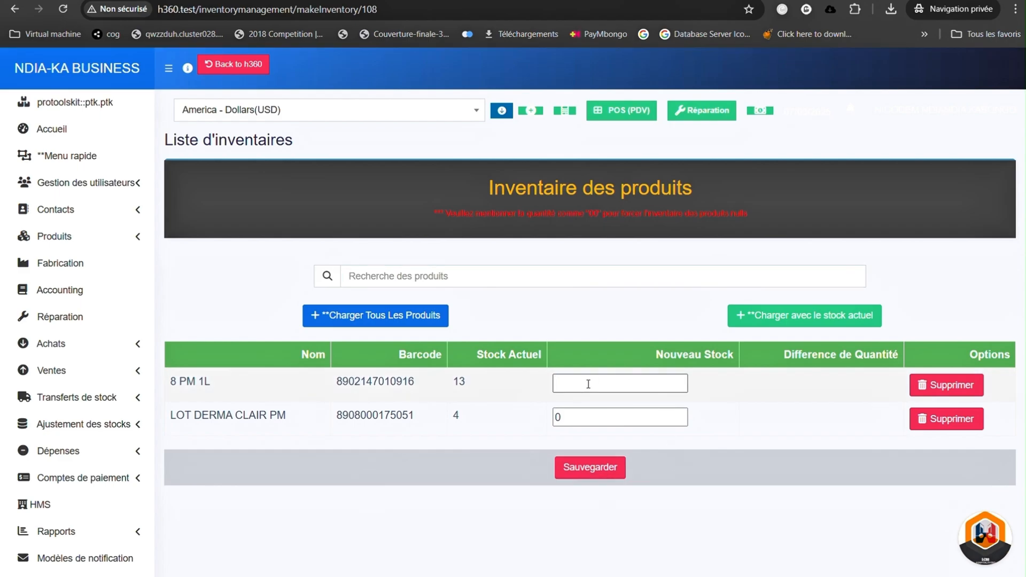
click(764, 444)
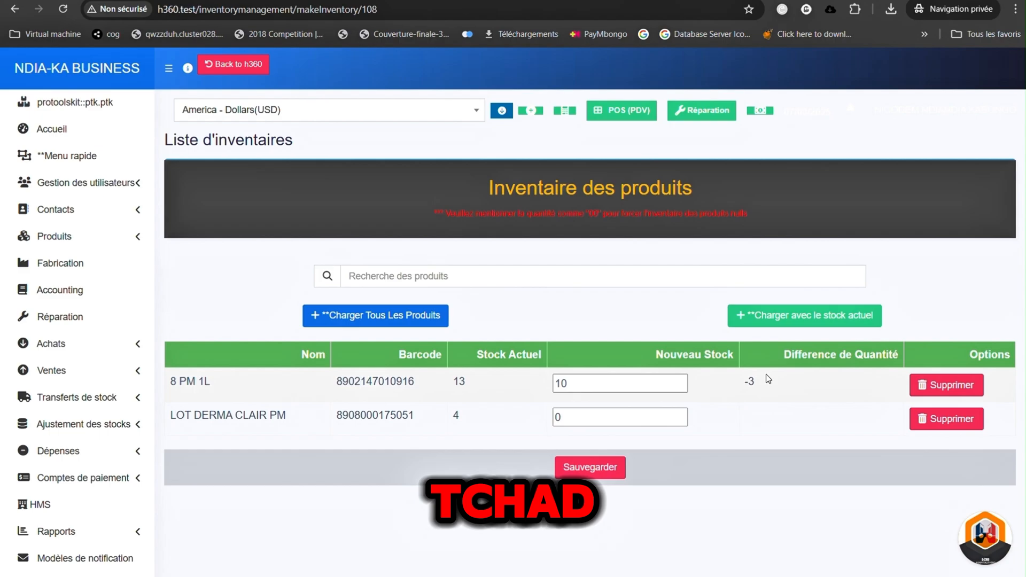
- Set the new stock of LOT DERMA CLAIR PM to 7 and check its quantity difference
drag(172, 425, 306, 425)
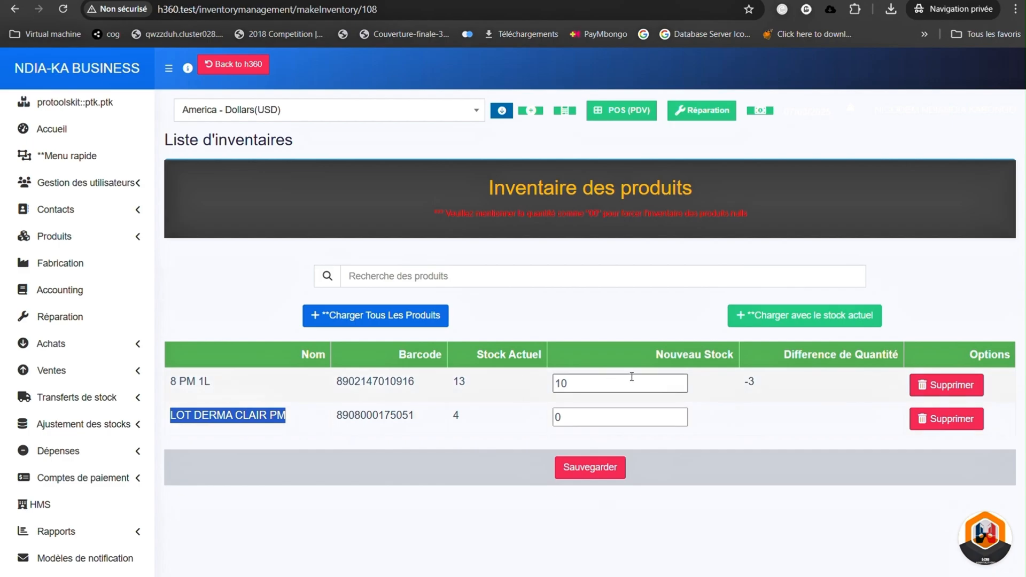
double_click(456, 416)
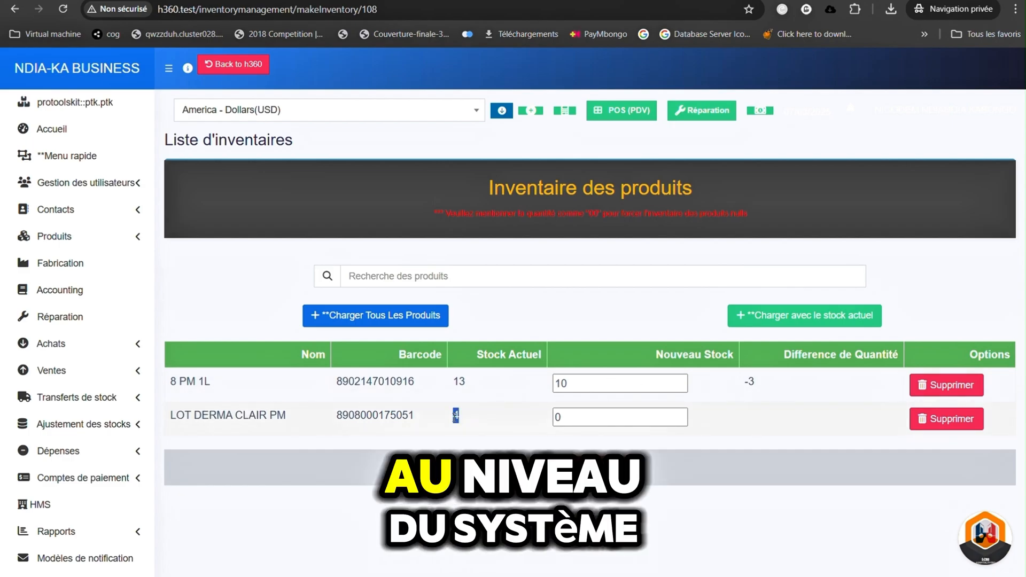
double_click(588, 415)
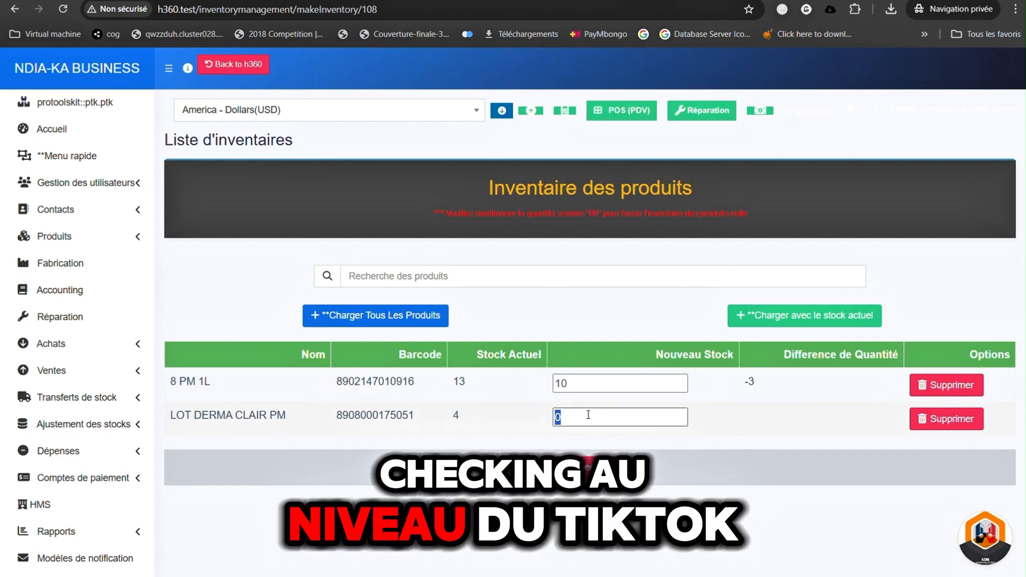
key(BackSpace)
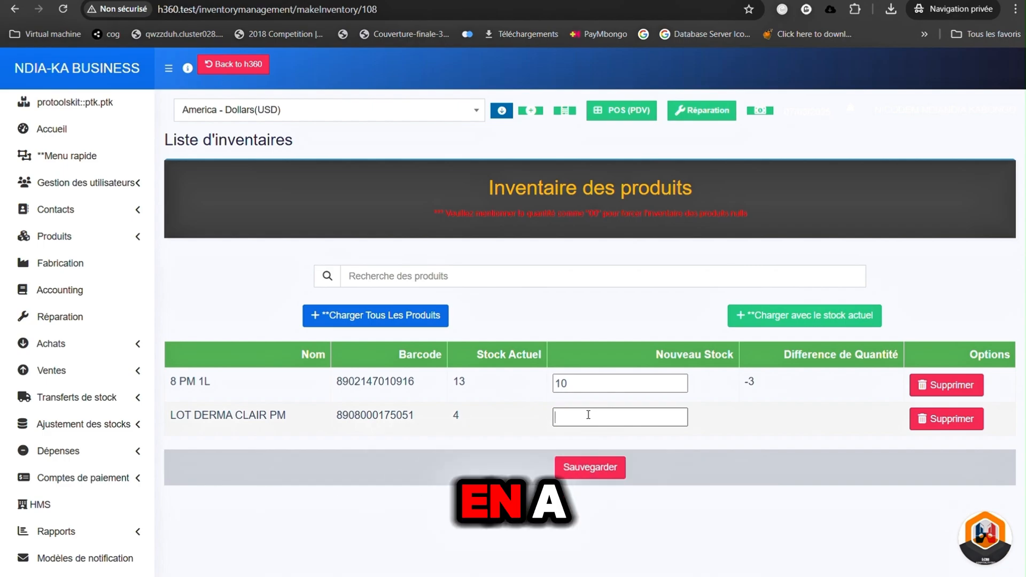
text(7)
click(743, 447)
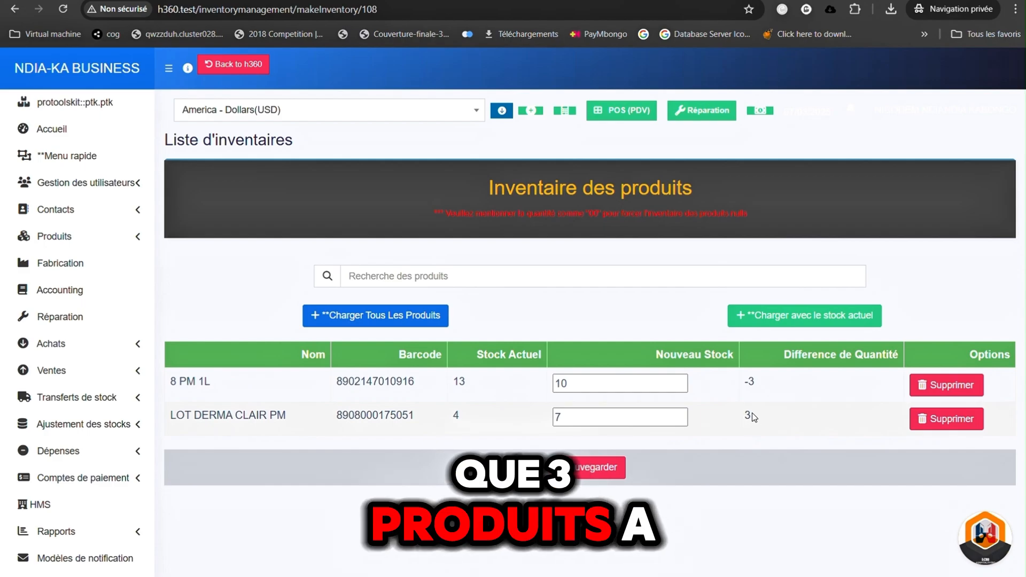
drag(754, 418, 737, 420)
- Change the new stock of LOT DERMA CLAIR PM to 6
double_click(600, 420)
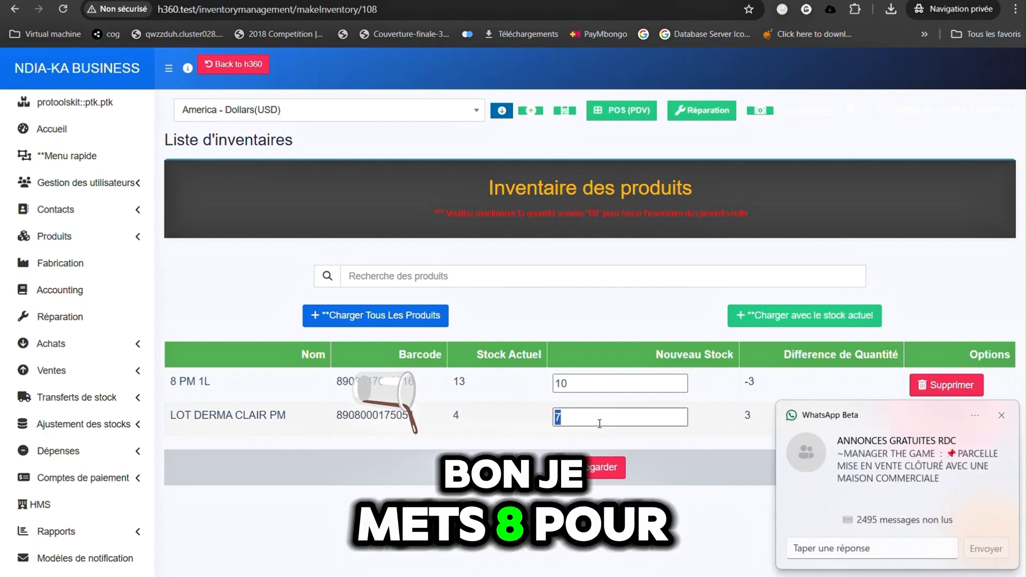
key(BackSpace)
text(8)
key(BackSpace)
text(6)
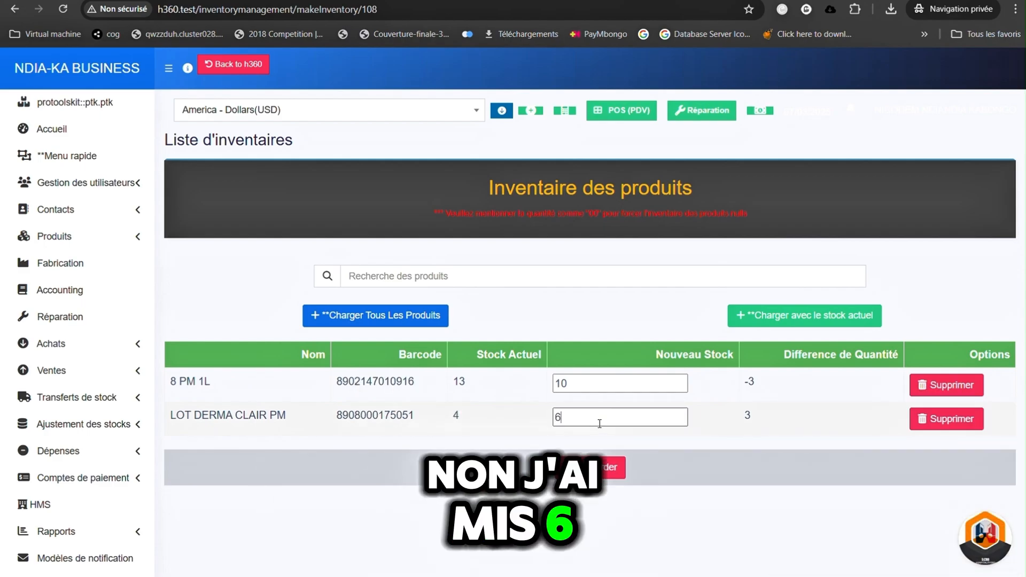
click(747, 470)
- Review the quantity differences and new stock of the two products, dismissing the incoming message notifications
drag(754, 419, 743, 420)
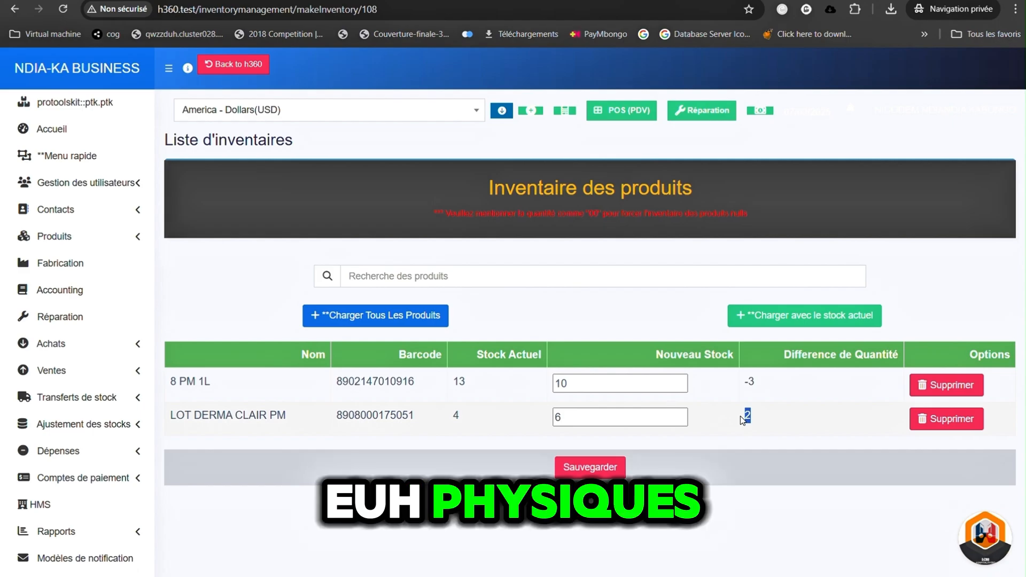
drag(755, 386, 747, 386)
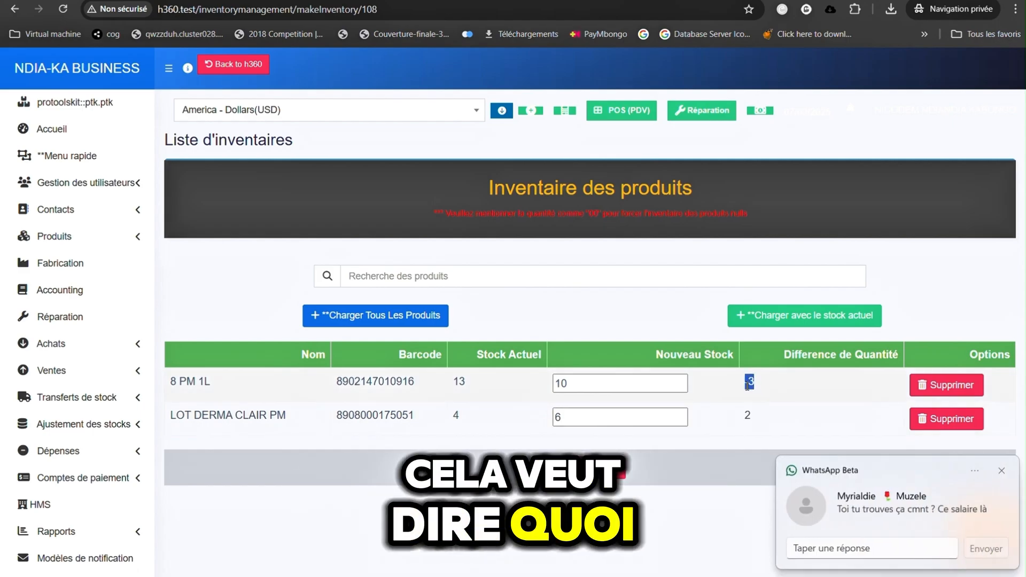
click(1003, 473)
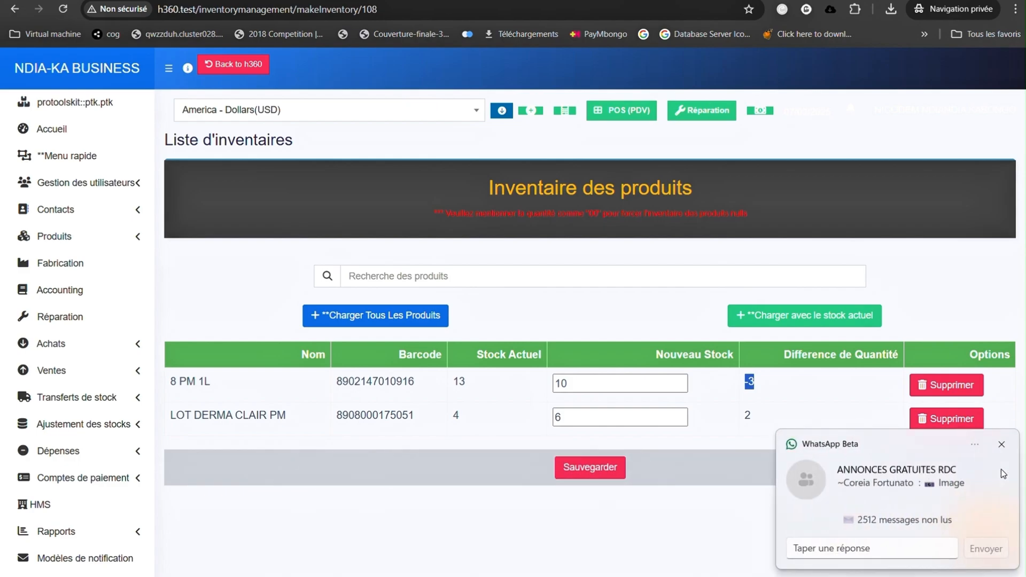
click(1002, 446)
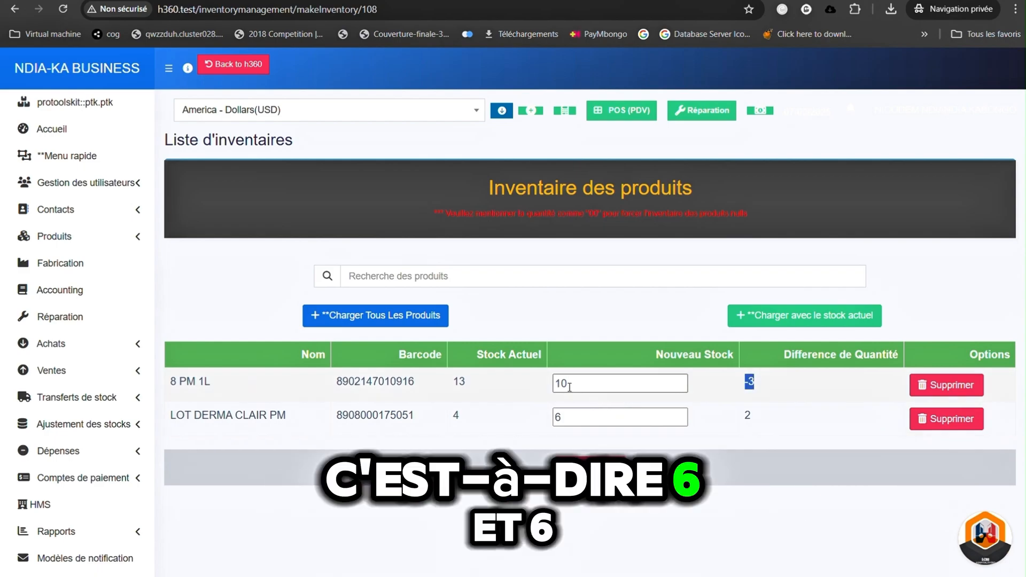
double_click(572, 417)
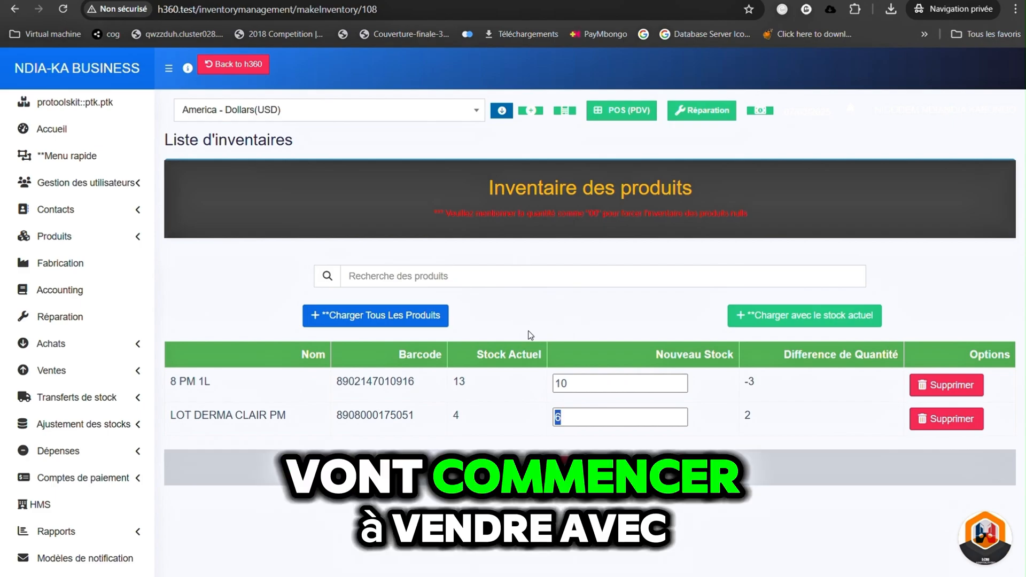
- Compare the current and new stock of 8 PM 1L, and save the inventory to update the stock
scroll(532, 336, down, 1)
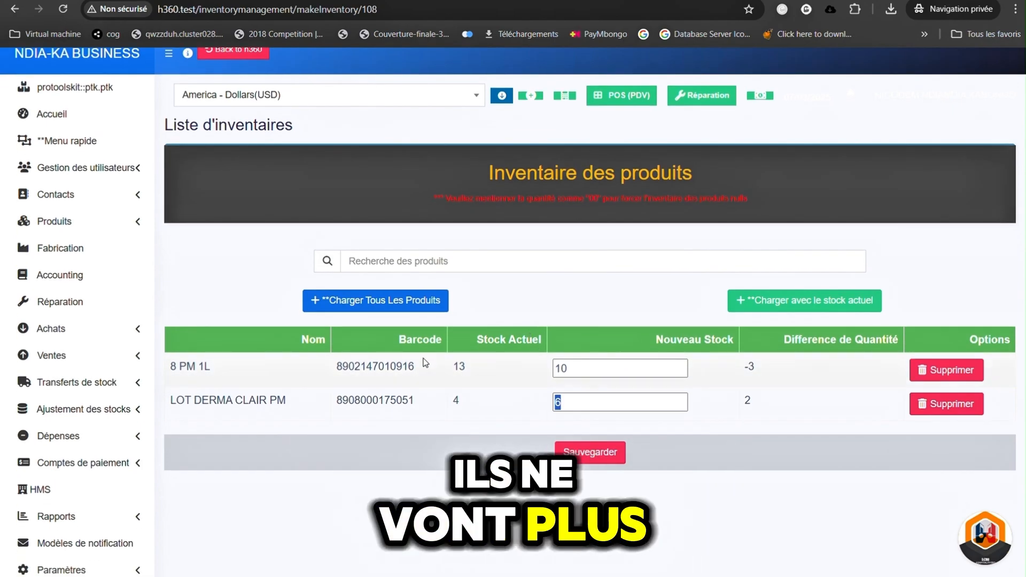
drag(466, 367, 458, 367)
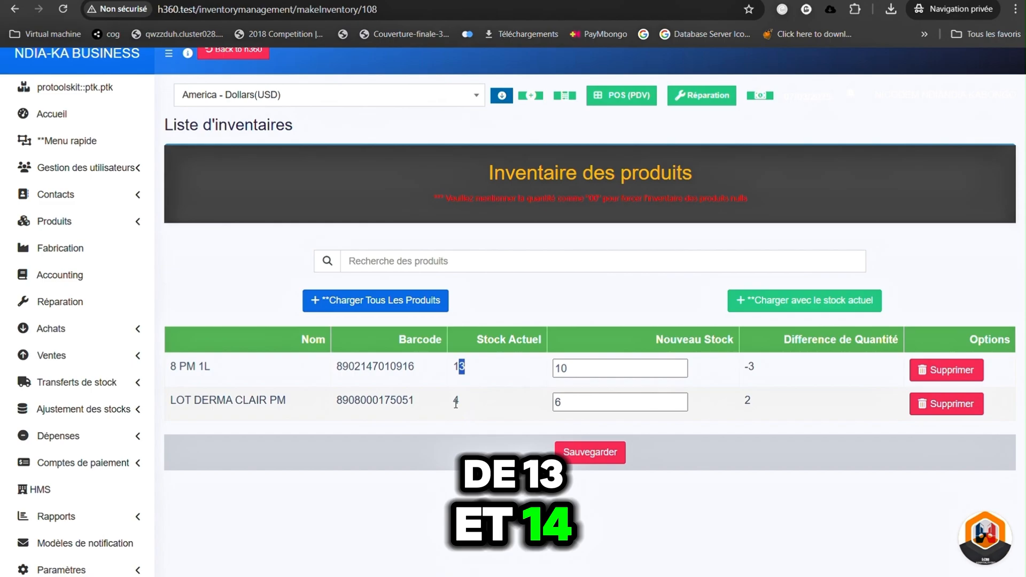
double_click(584, 374)
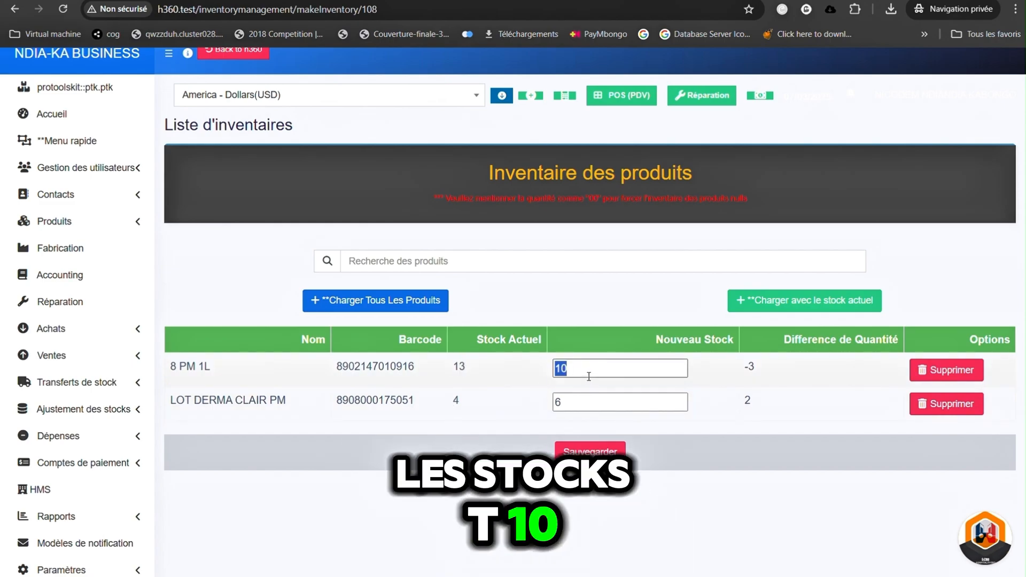
click(609, 451)
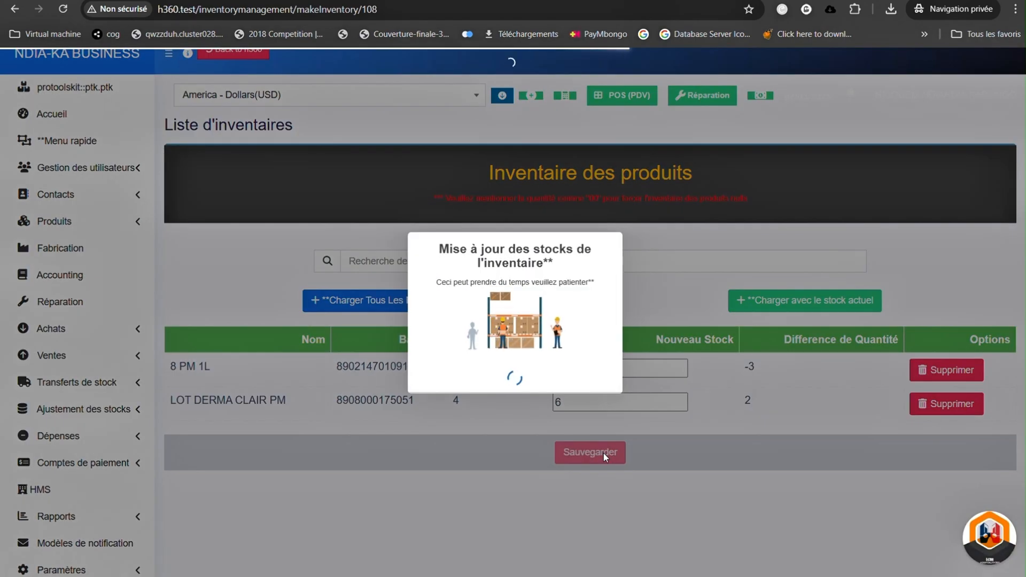